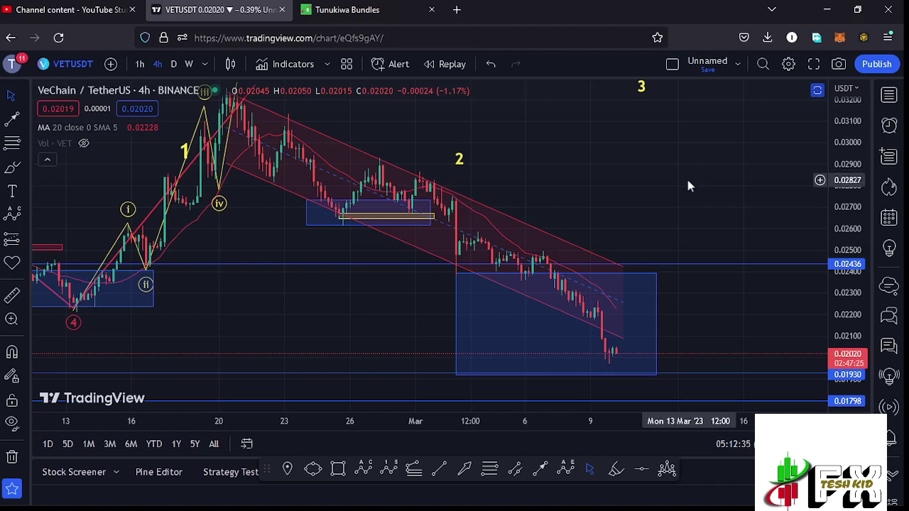
Pan the 4h chart and compress the price scale so waves 1, 2, 3 and the wave 5 top fit
drag(685, 229, 686, 197)
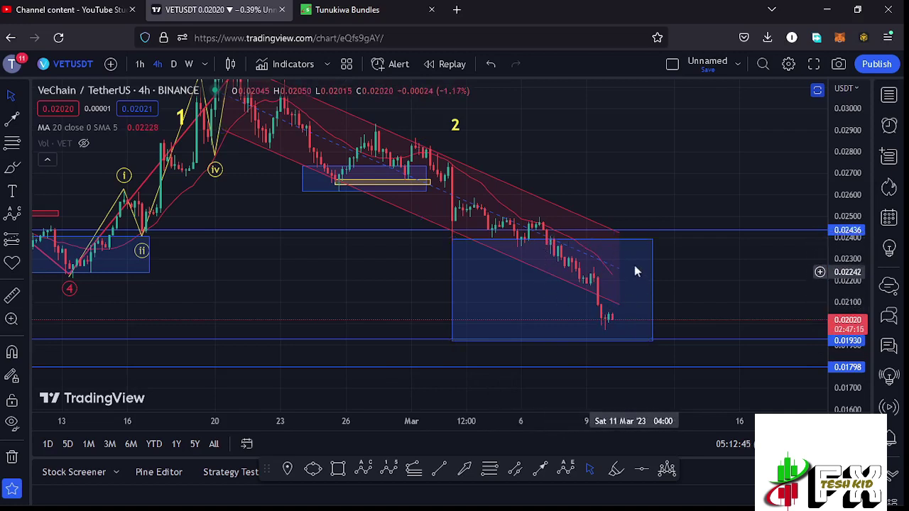
drag(402, 276, 407, 307)
drag(814, 167, 814, 193)
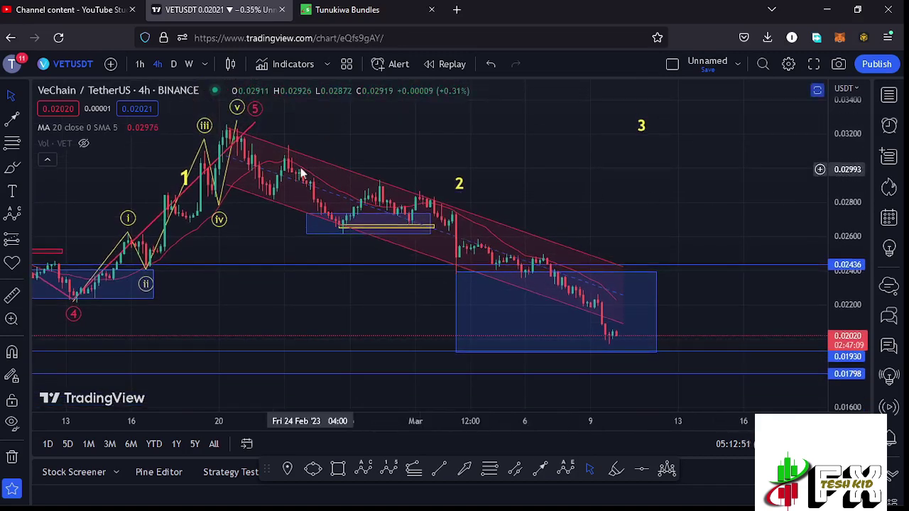
Zoom out to earlier January price action and nudge the wave 2 label slightly right
click(353, 241)
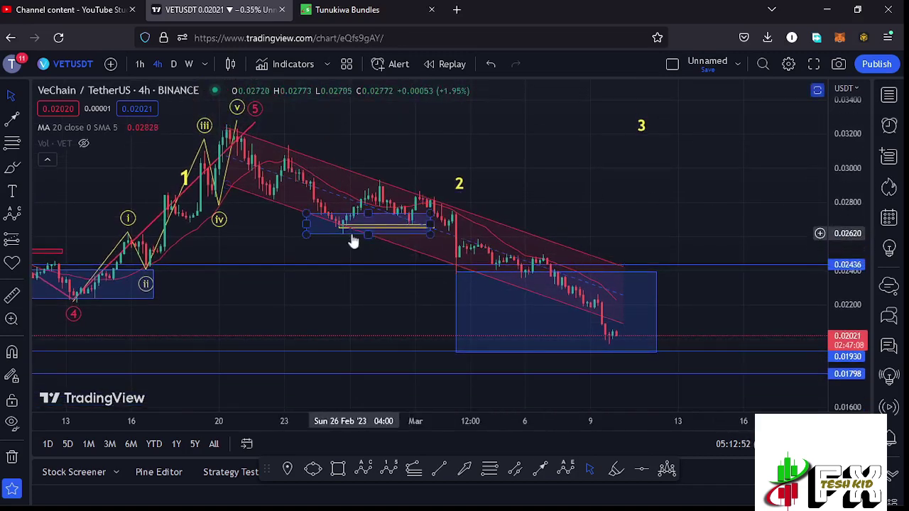
click(609, 325)
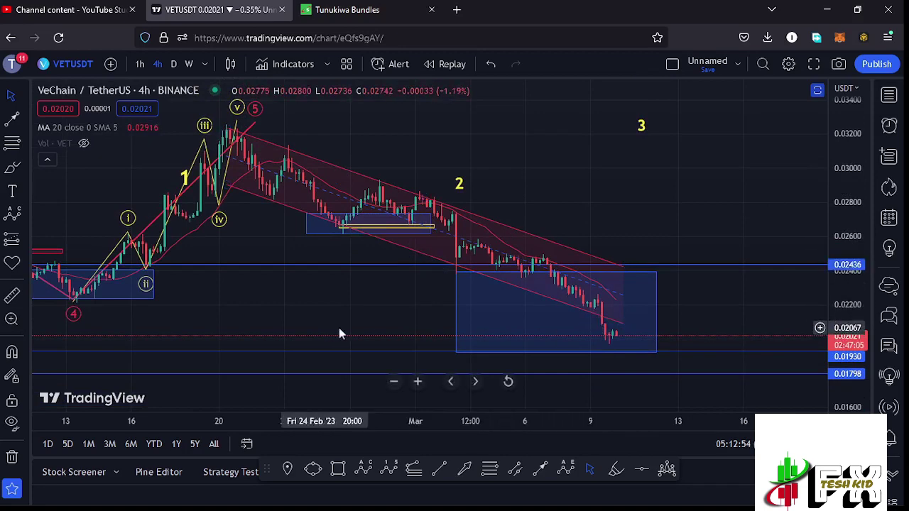
scroll(392, 325, down, 3)
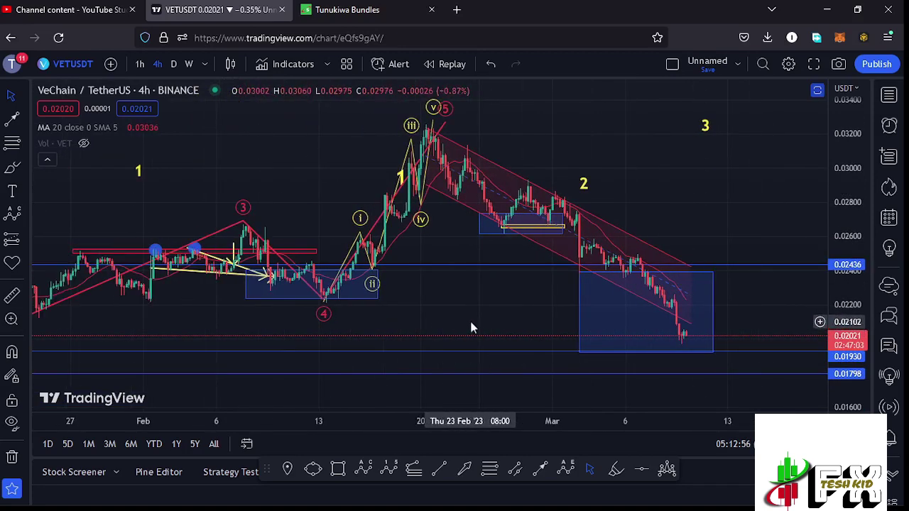
scroll(497, 323, down, 2)
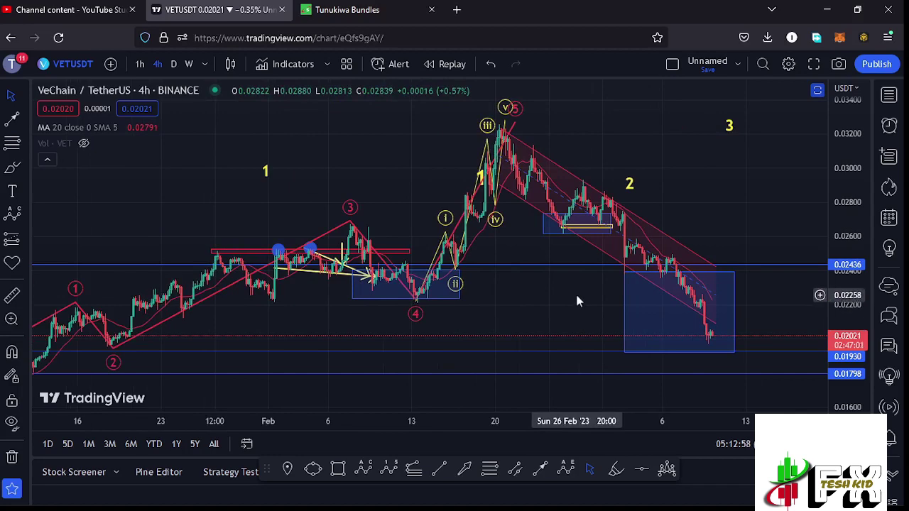
drag(544, 308, 480, 319)
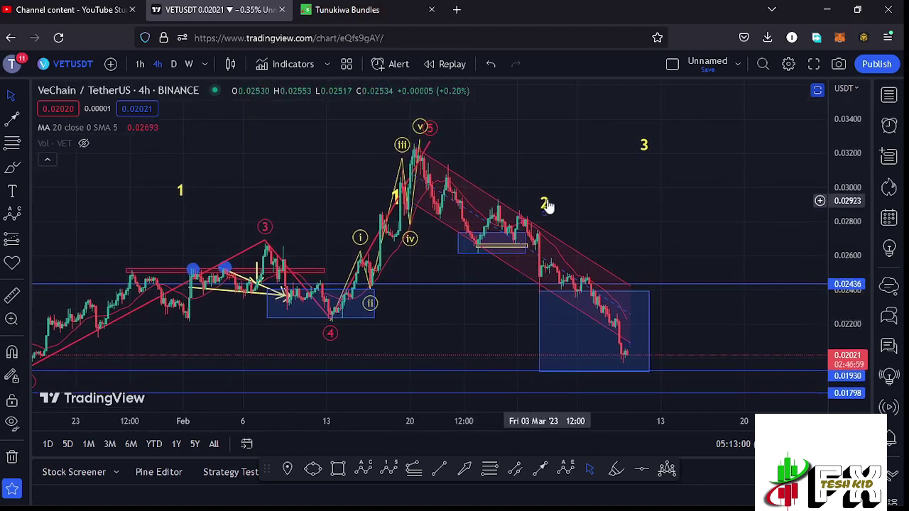
drag(545, 205, 552, 206)
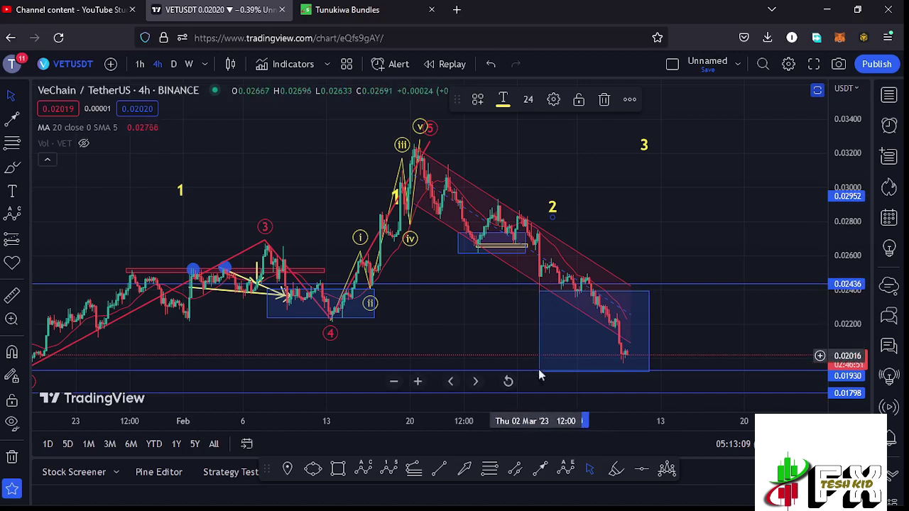
Trim the blue box to end at the latest candle and move the wave 3 label lower and right
drag(649, 331, 628, 331)
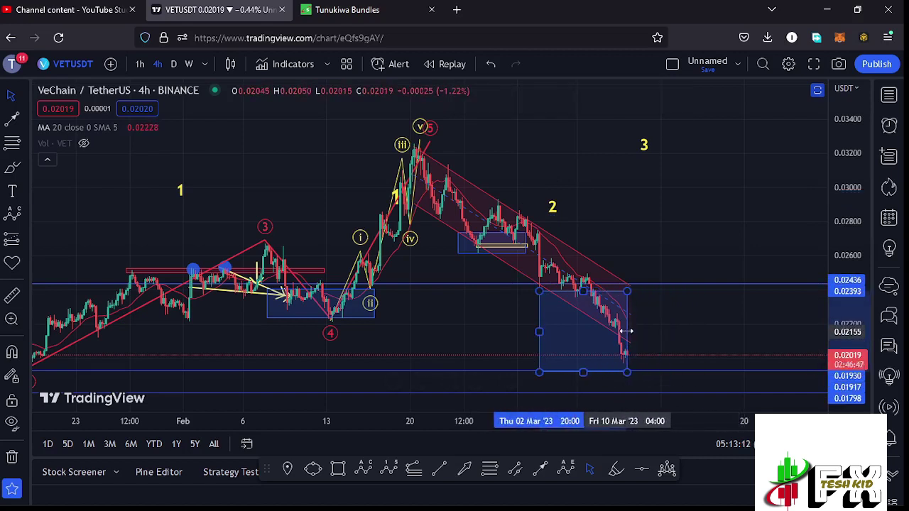
drag(690, 324, 639, 324)
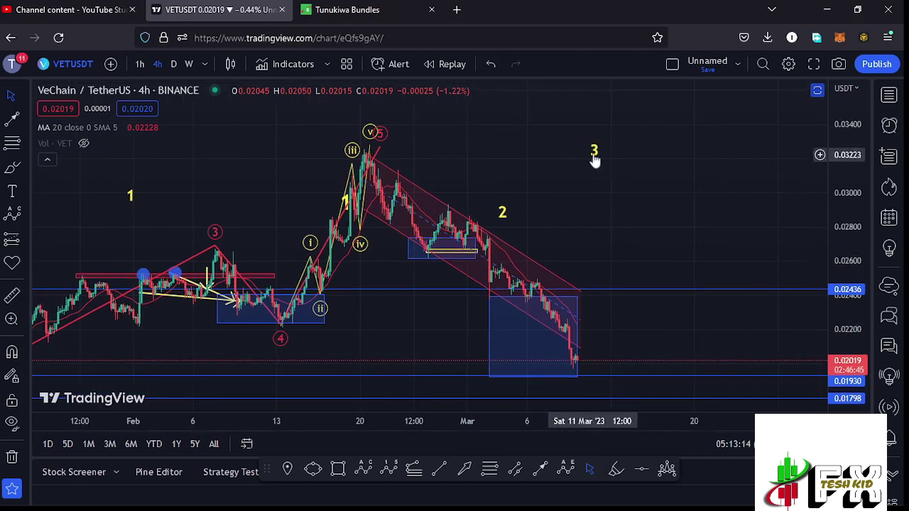
drag(595, 155, 605, 176)
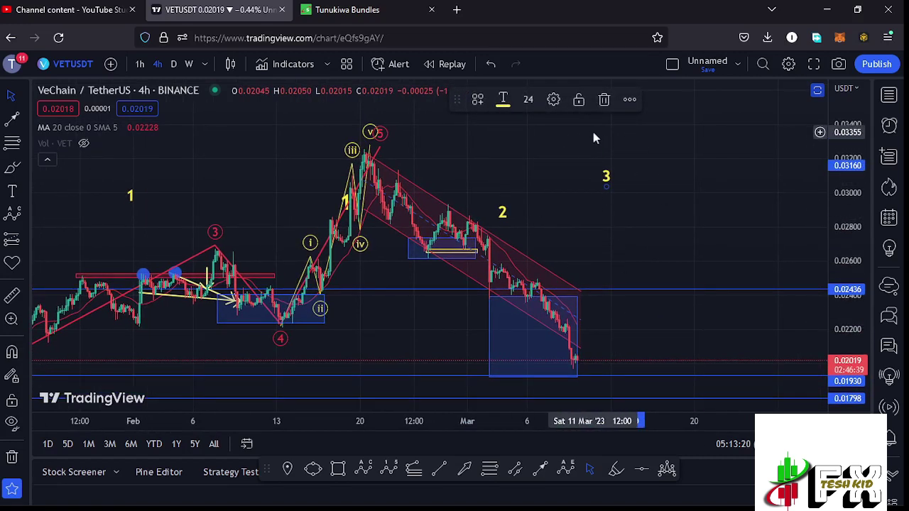
scroll(529, 245, down, 5)
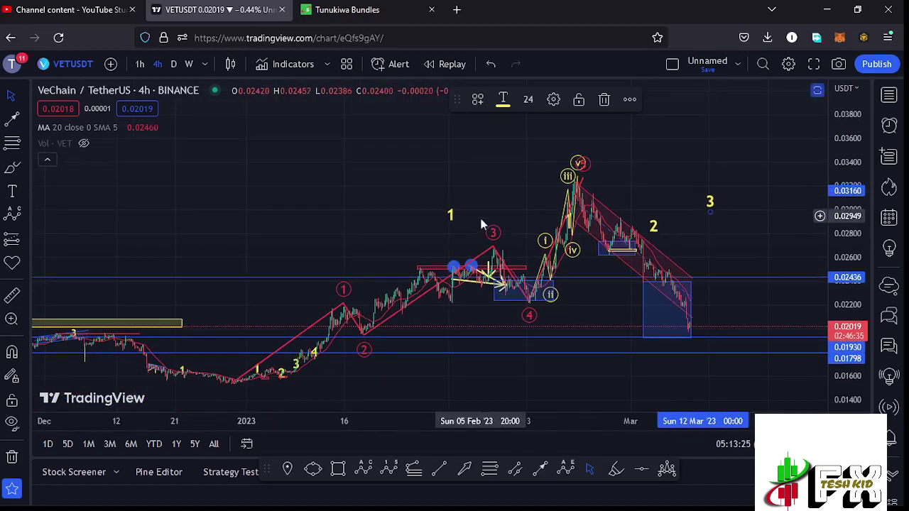
Frame the rally from the late-December low to the wave 5 top, nudging the wave 1 label up-right
scroll(519, 213, down, 2)
drag(540, 211, 496, 206)
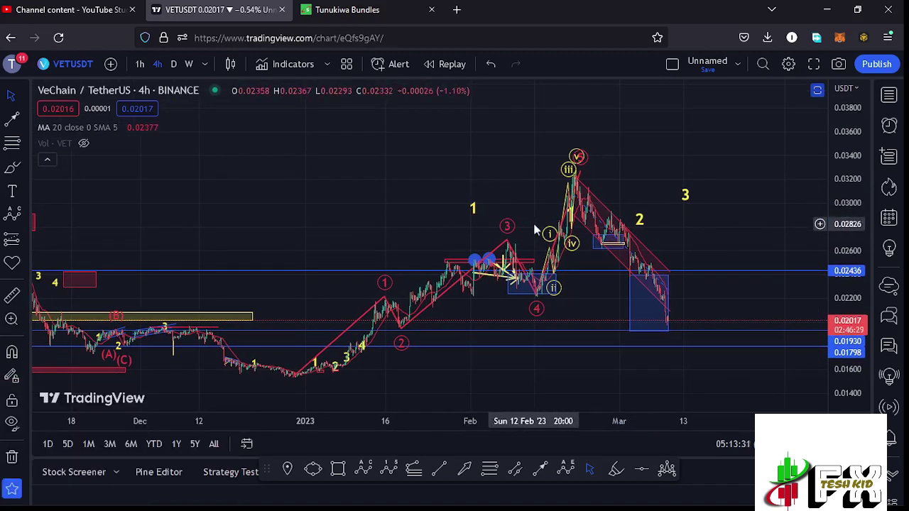
drag(528, 218, 553, 185)
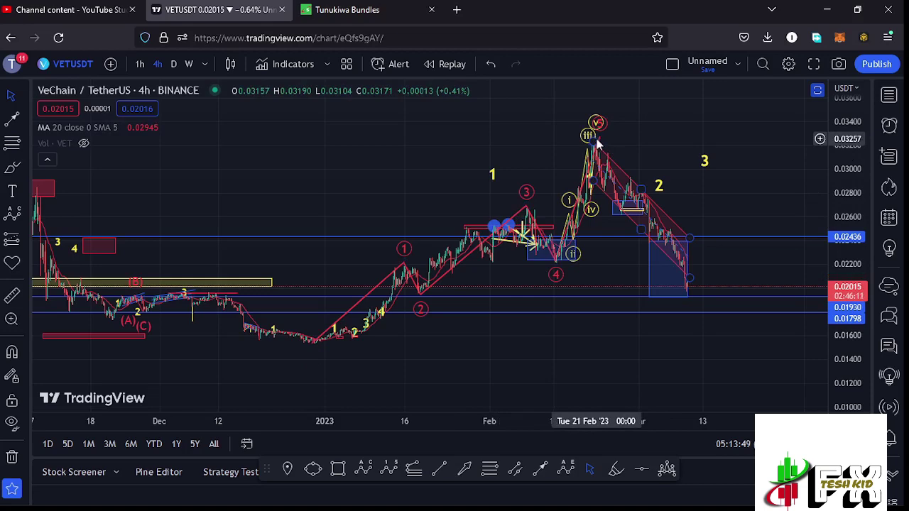
drag(507, 184, 399, 186)
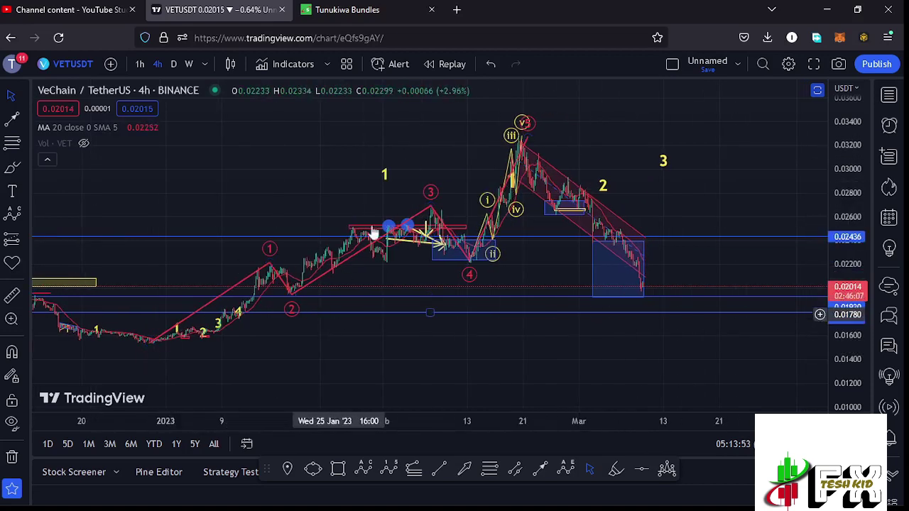
click(389, 170)
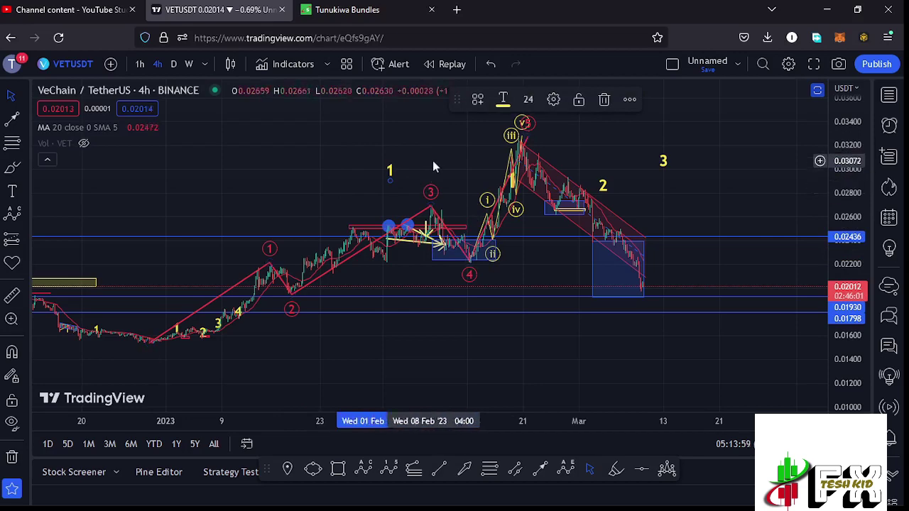
drag(430, 160, 454, 170)
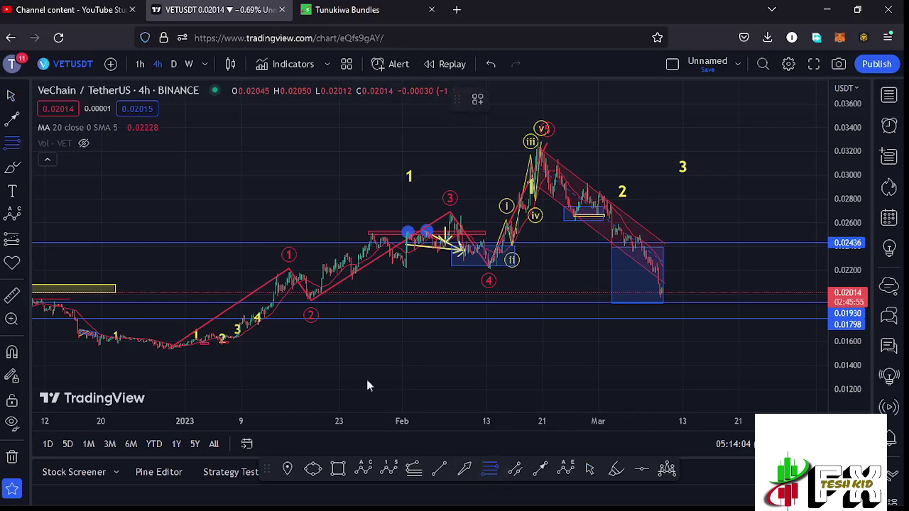
Draw a Fibonacci retracement from the 0.01550 December low to the 0.03268 wave 5 top, then stretch the price scale
click(156, 347)
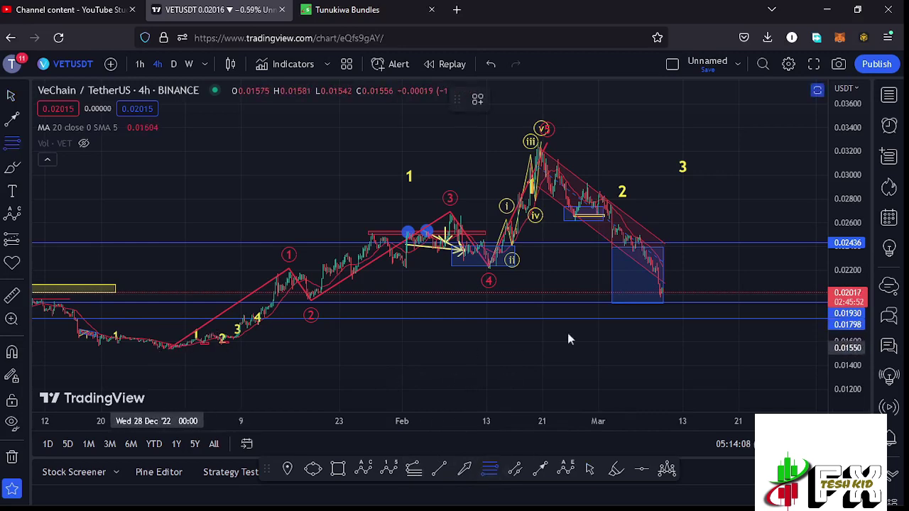
click(720, 144)
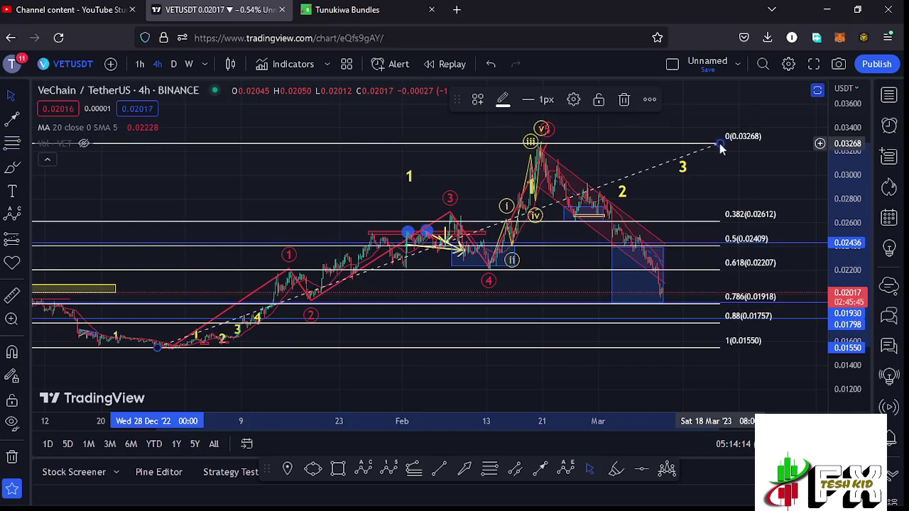
mouse_move(738, 183)
mouse_down()
mouse_move(712, 171)
mouse_move(688, 139)
mouse_up()
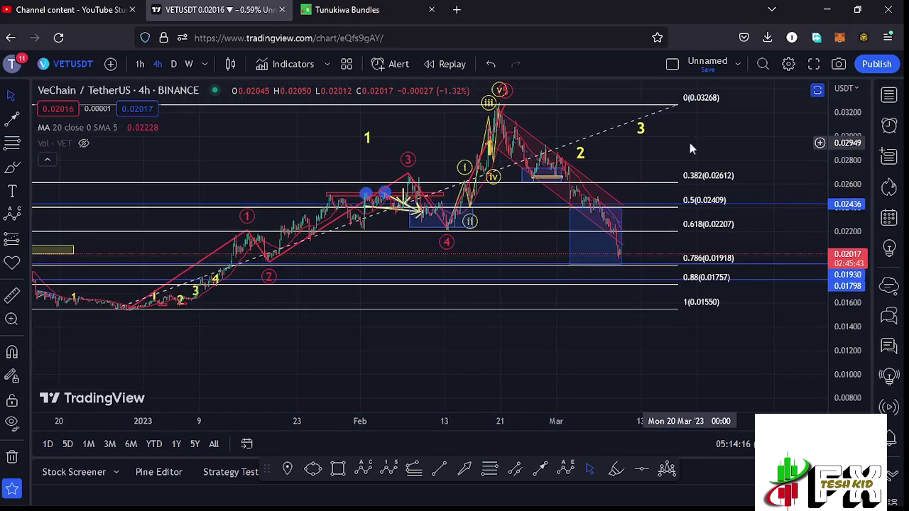
drag(838, 238, 840, 259)
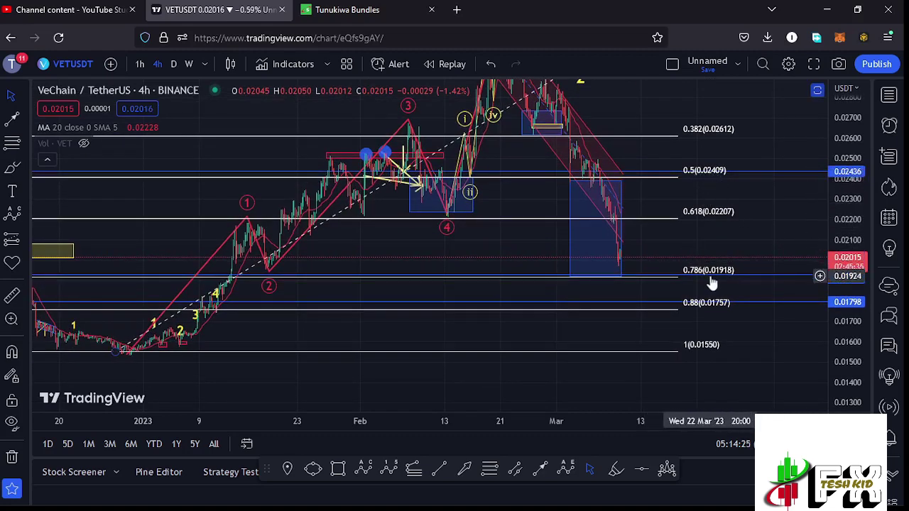
Resize the blue box around the latest drop and move the wave 3 label lower and right
scroll(698, 240, up, 3)
mouse_move(471, 229)
mouse_down()
mouse_move(507, 229)
mouse_move(467, 235)
mouse_move(527, 238)
mouse_move(580, 270)
mouse_move(589, 283)
mouse_move(573, 317)
mouse_up()
drag(506, 115, 551, 147)
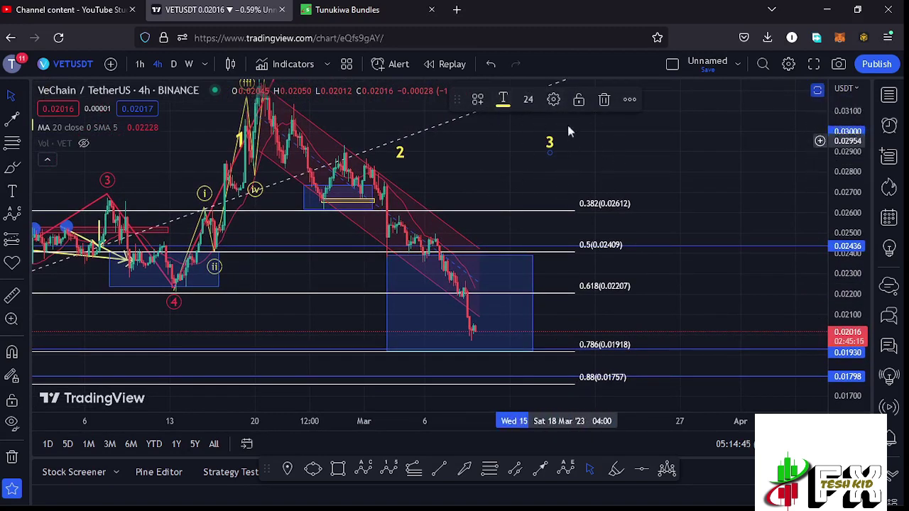
click(510, 210)
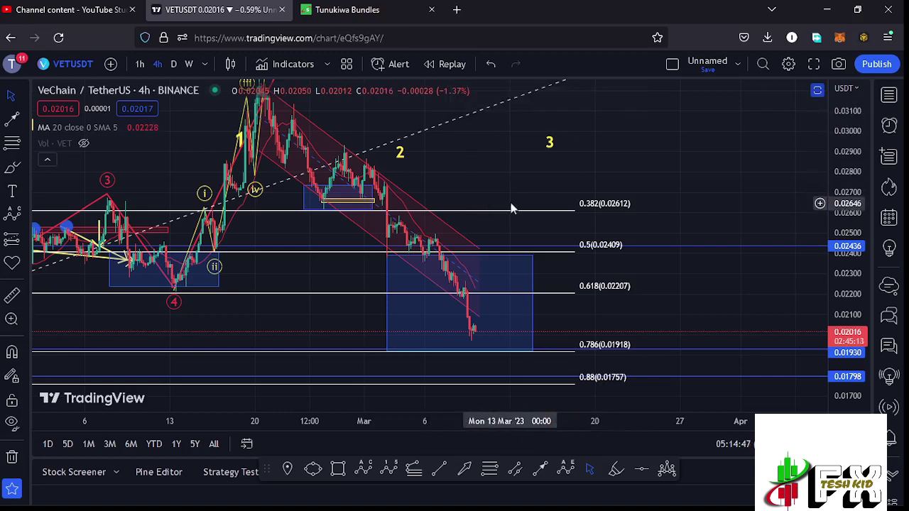
Pan to the recent waves and select the 0.01550–0.03268 Fibonacci retracement
drag(511, 207, 537, 189)
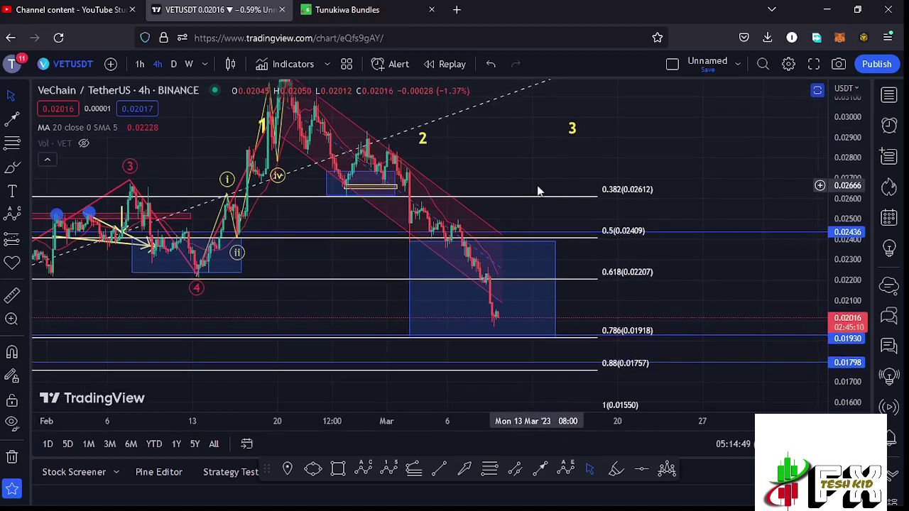
drag(594, 313, 641, 285)
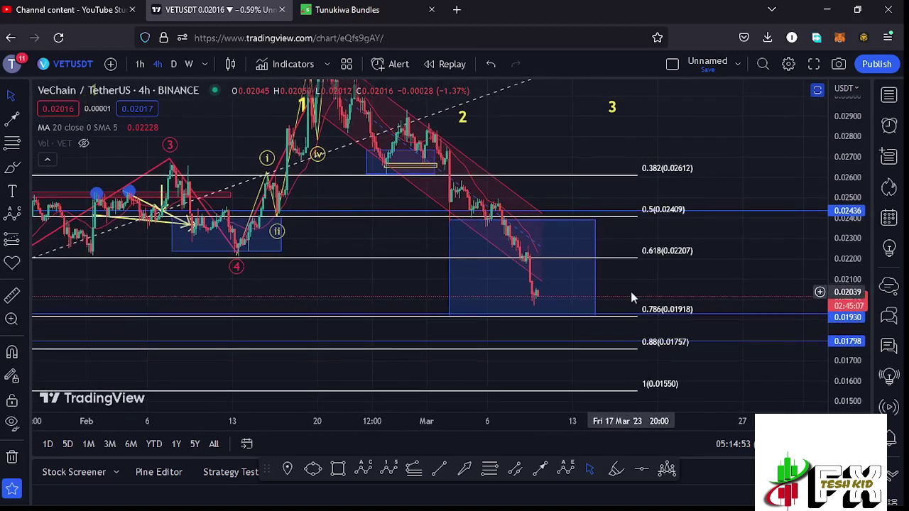
scroll(519, 299, up, 3)
scroll(518, 284, up, 1)
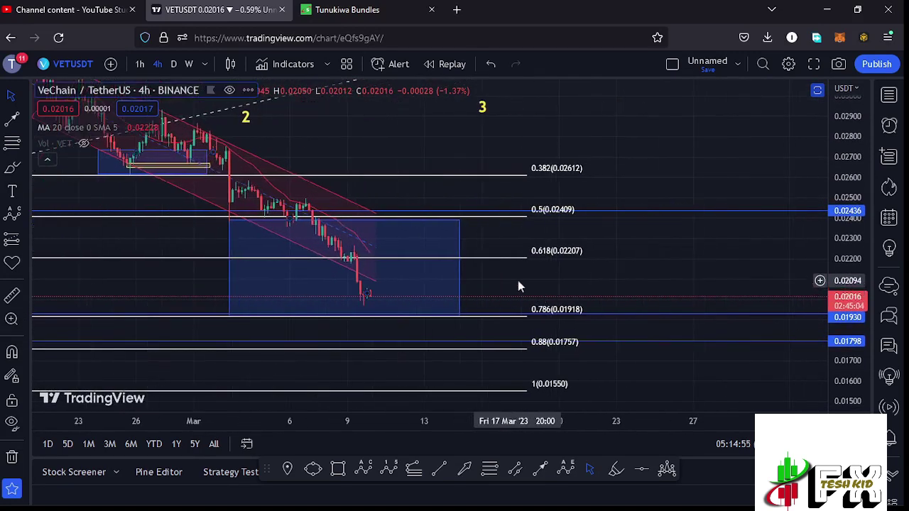
drag(602, 297, 684, 333)
drag(592, 147, 640, 202)
click(656, 131)
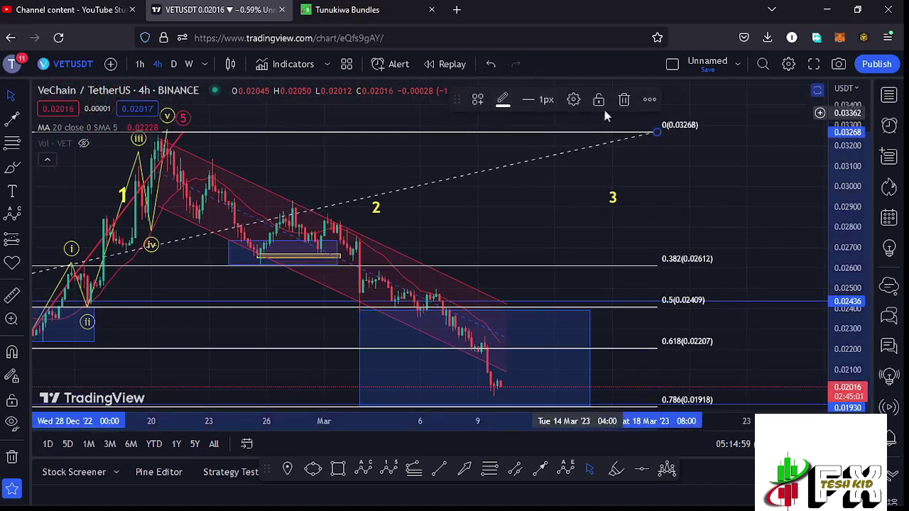
Delete the Fibonacci retracement and recentre the chart on the latest drop
click(624, 99)
drag(589, 227, 623, 187)
drag(659, 325, 688, 271)
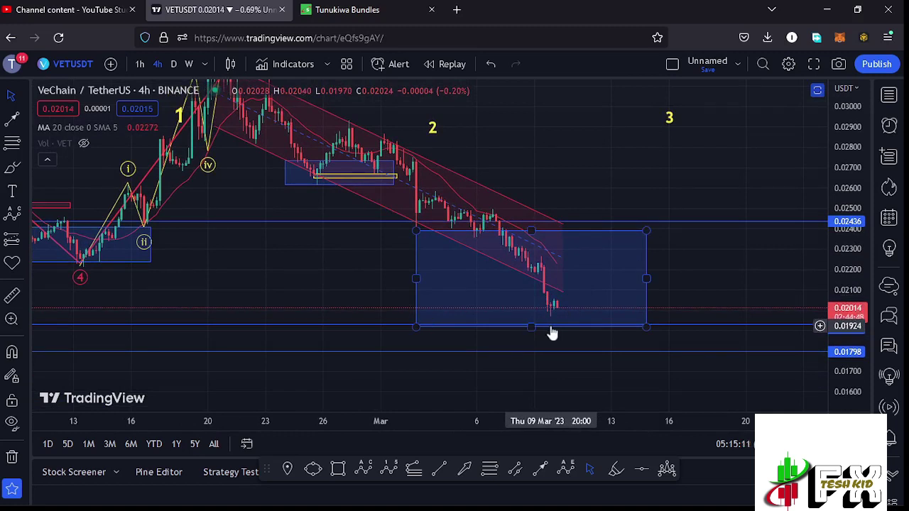
drag(701, 280, 676, 267)
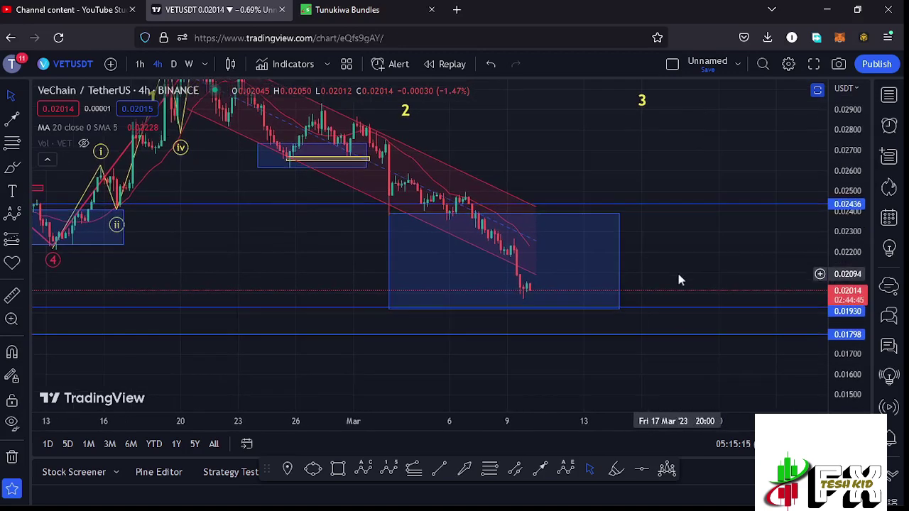
Draw a small yellow arrow from the latest candle down toward the blue box near 0.01930
click(541, 470)
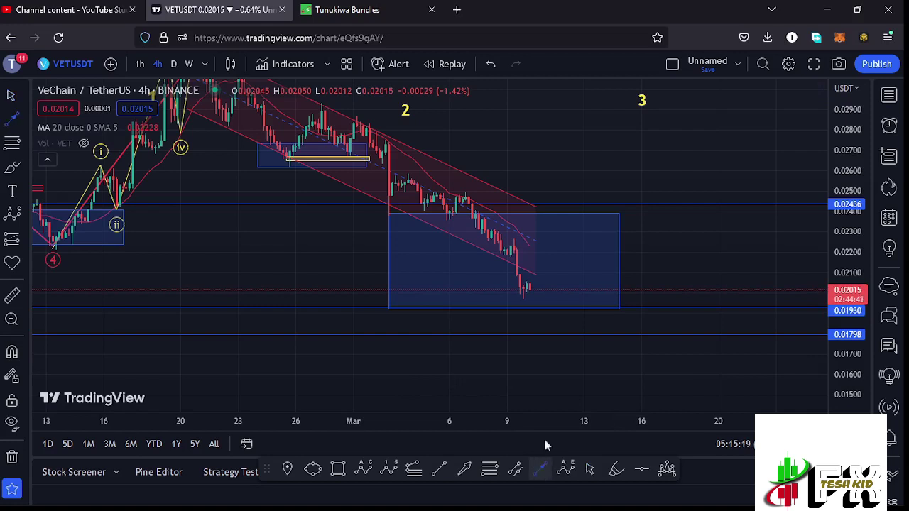
click(529, 289)
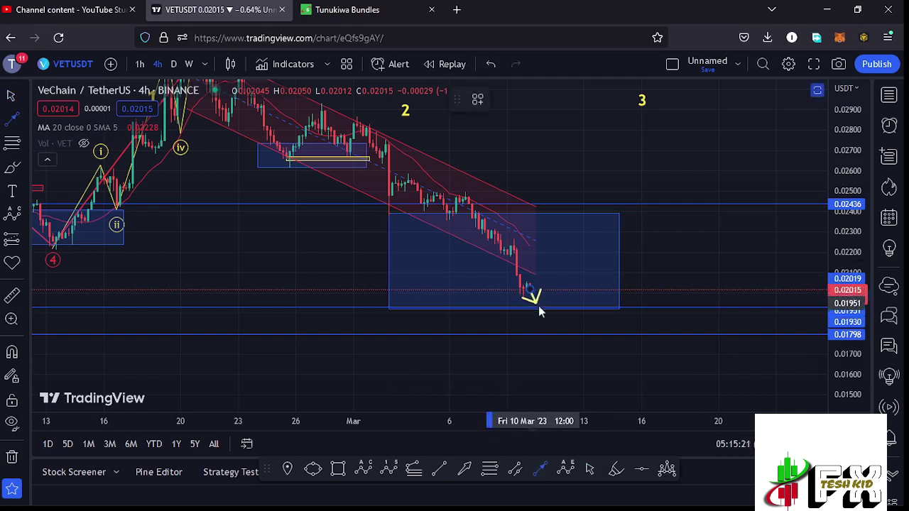
click(542, 316)
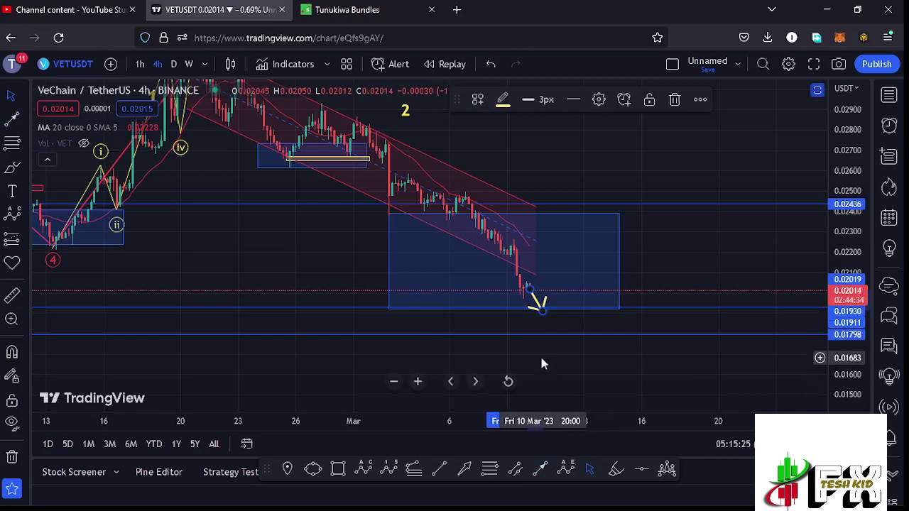
Zoom out to show waves 1–4 through March and move the wave 2 label slightly up and right
scroll(540, 366, down, 5)
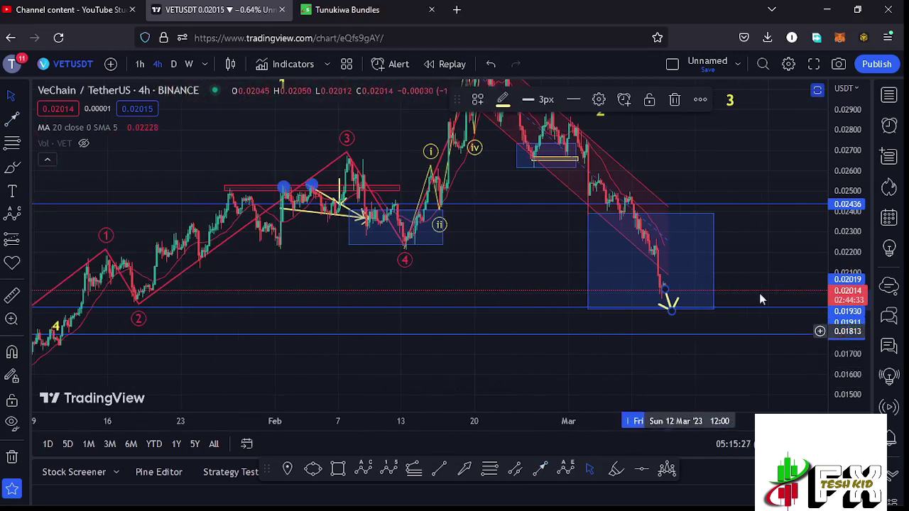
scroll(786, 259, down, 4)
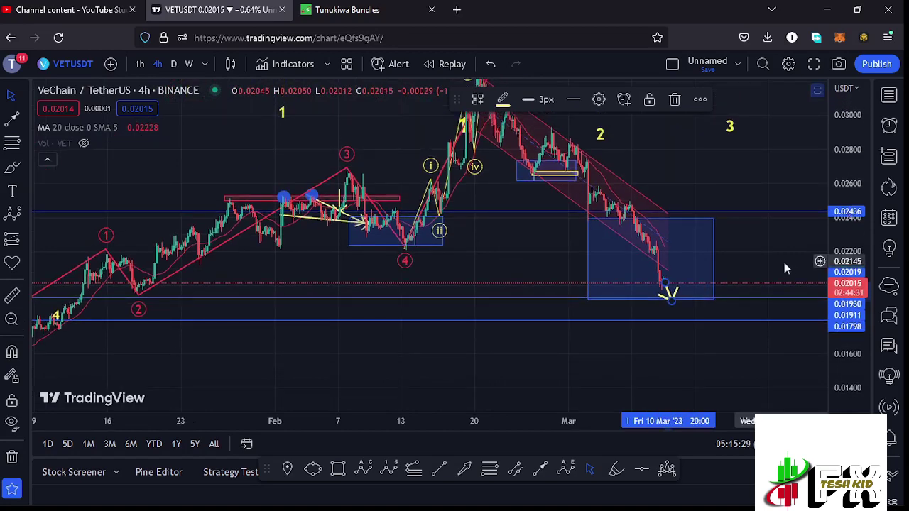
drag(798, 255, 725, 253)
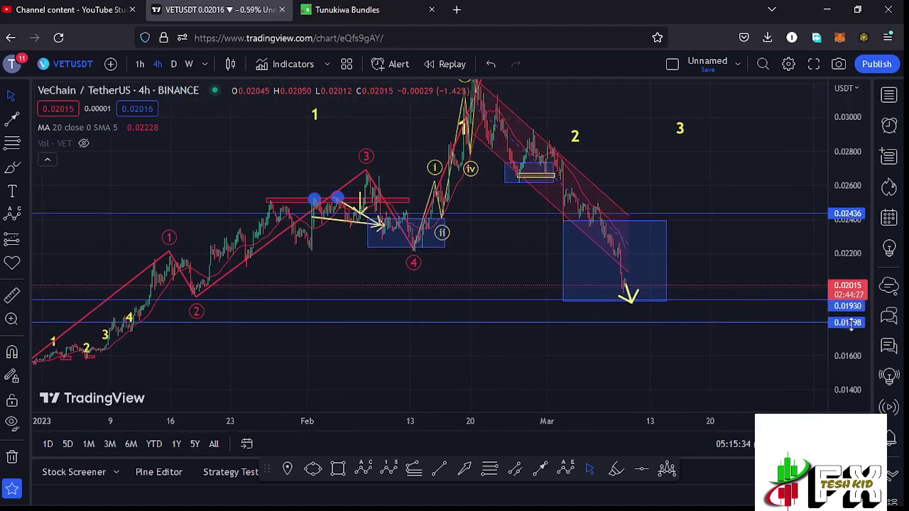
drag(648, 171, 639, 183)
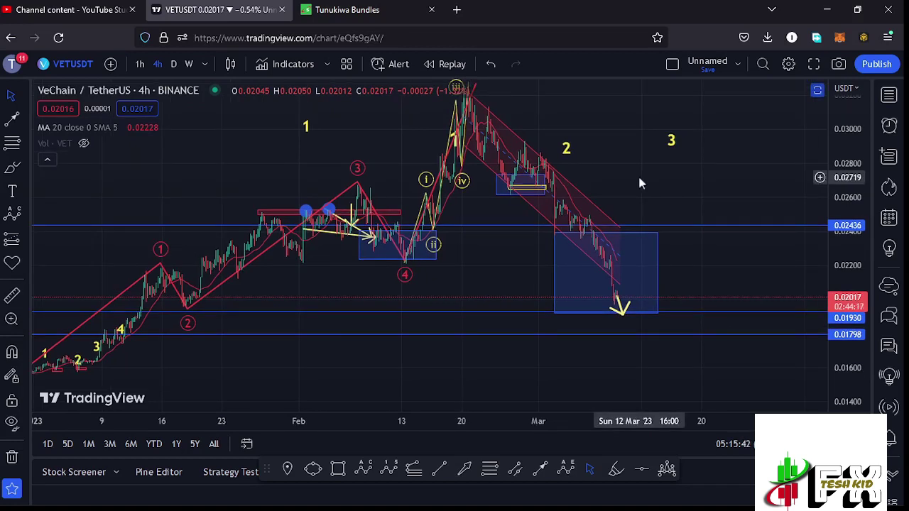
drag(645, 179, 580, 201)
drag(521, 180, 529, 179)
Redraw the yellow arrow pointing down from the latest candles to the blue box near 0.01930
scroll(388, 272, up, 4)
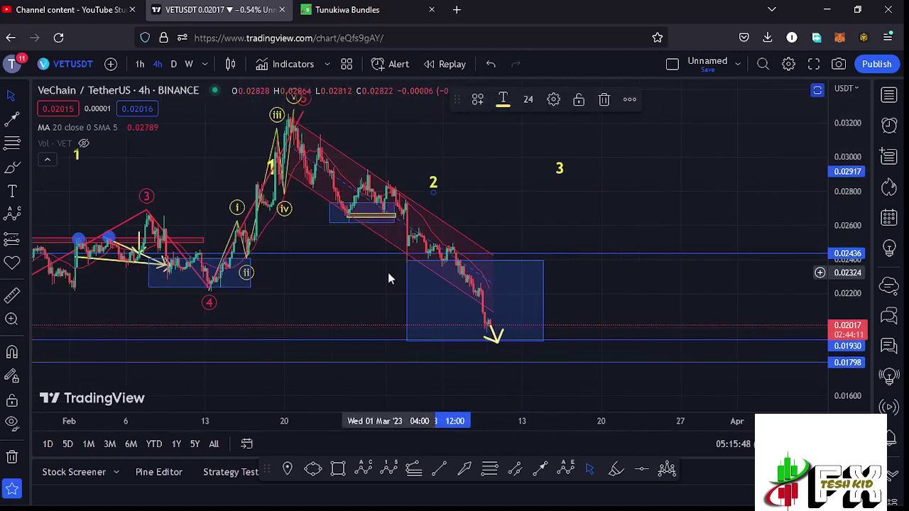
drag(530, 297, 681, 315)
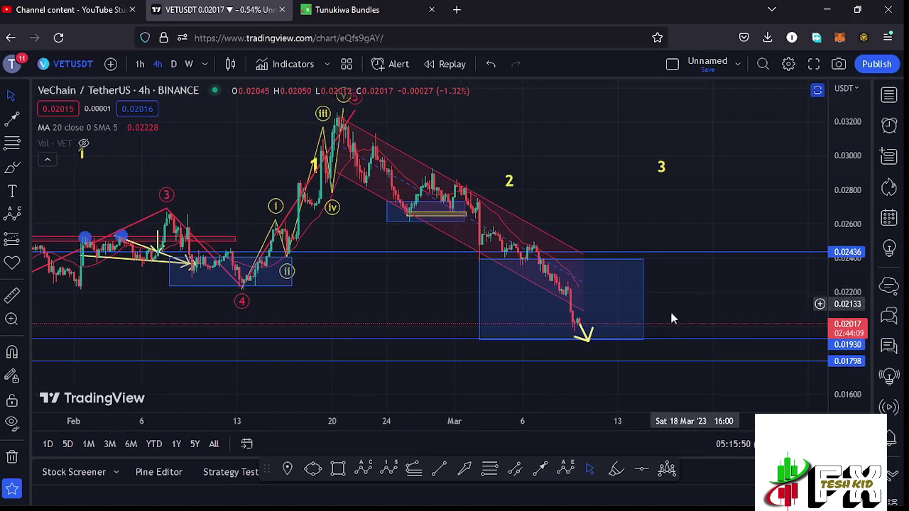
click(570, 321)
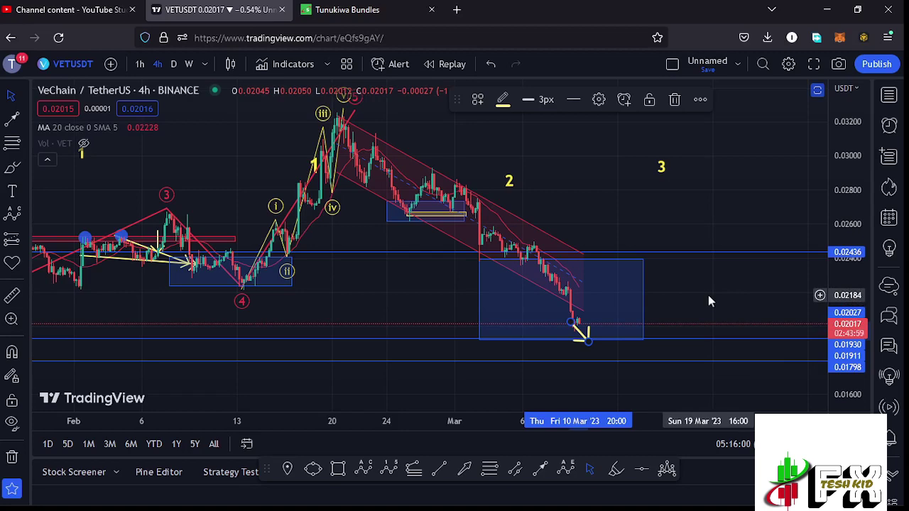
scroll(698, 305, down, 3)
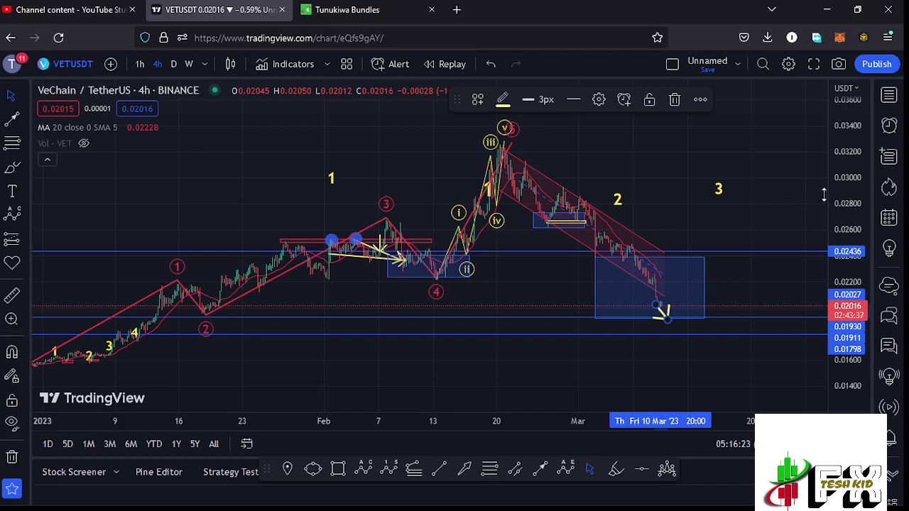
Undo the wave 4 box resize with Ctrl+Z and maximize the RSI pane
scroll(681, 212, down, 2)
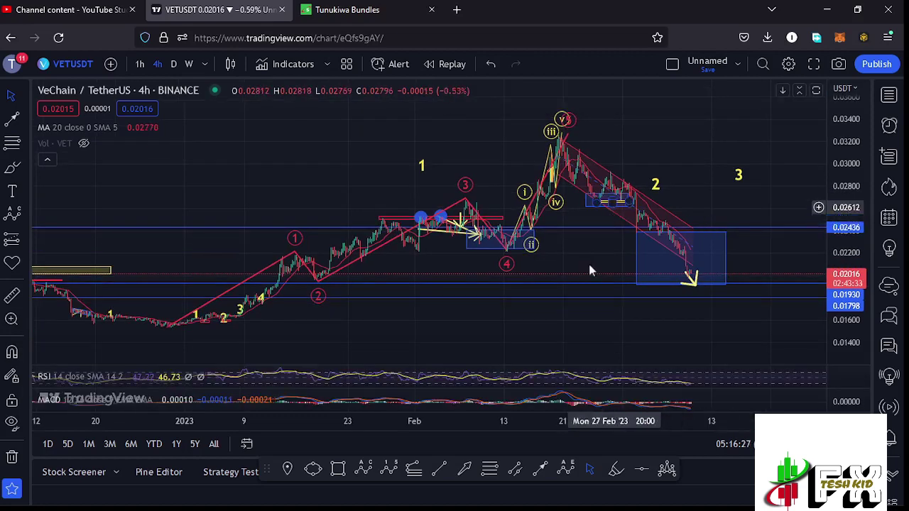
scroll(590, 262, down, 3)
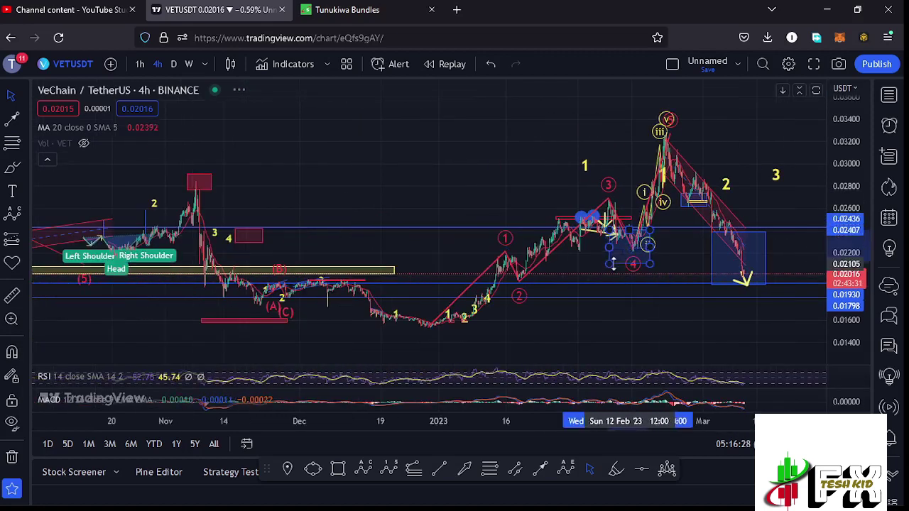
click(613, 263)
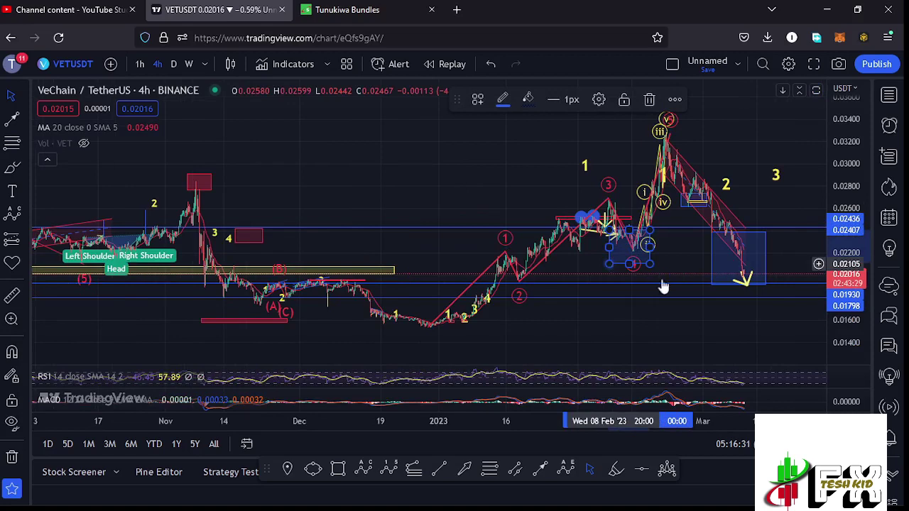
key(ctrl+z)
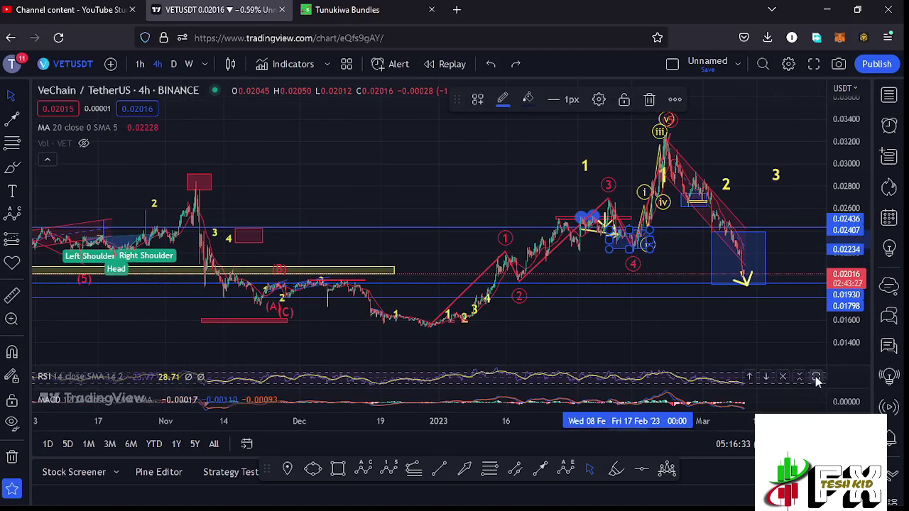
click(816, 377)
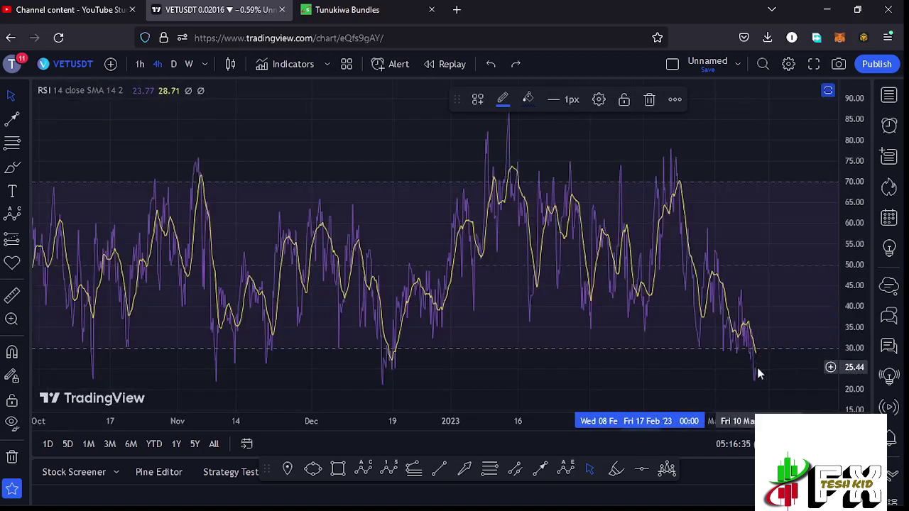
Restore the RSI pane to its small size and leave empty space right of the price
click(828, 92)
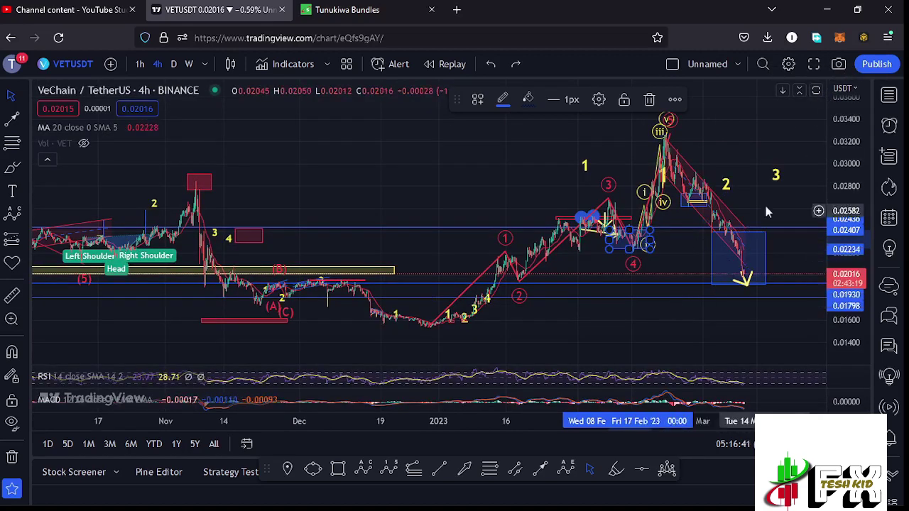
drag(751, 204, 660, 190)
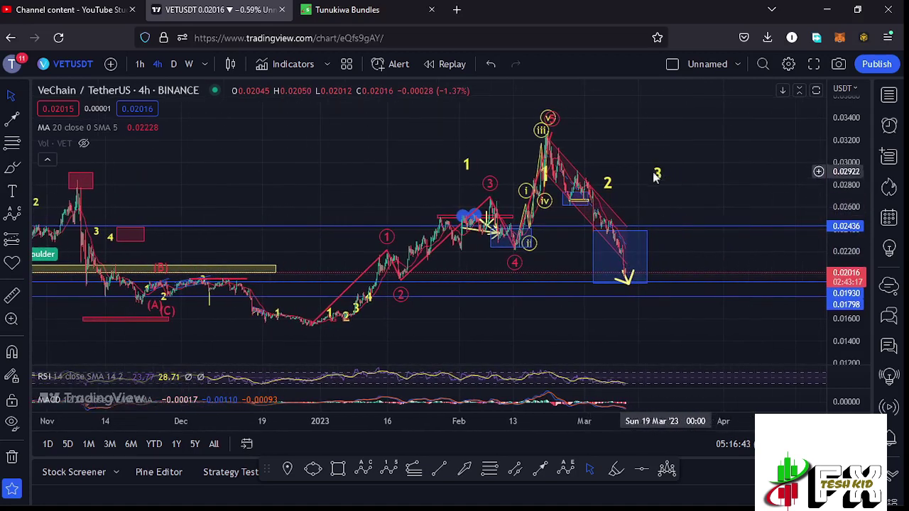
click(650, 279)
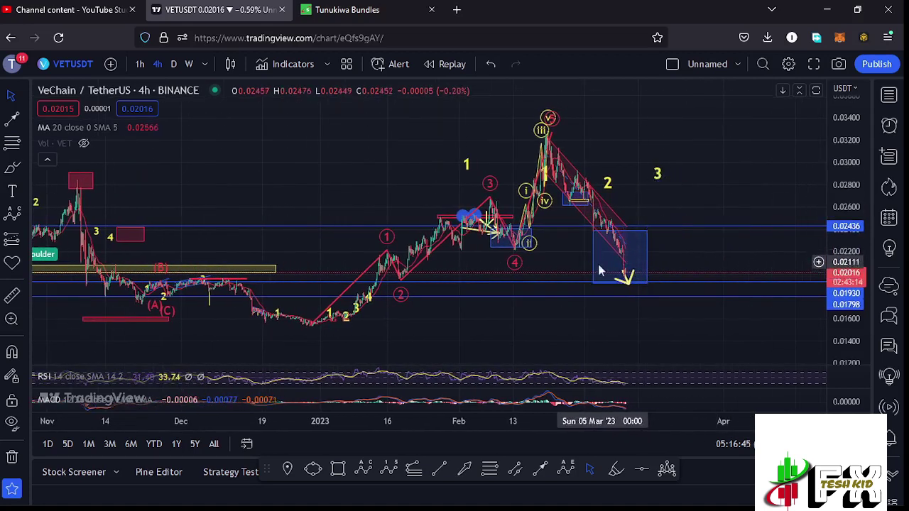
click(644, 345)
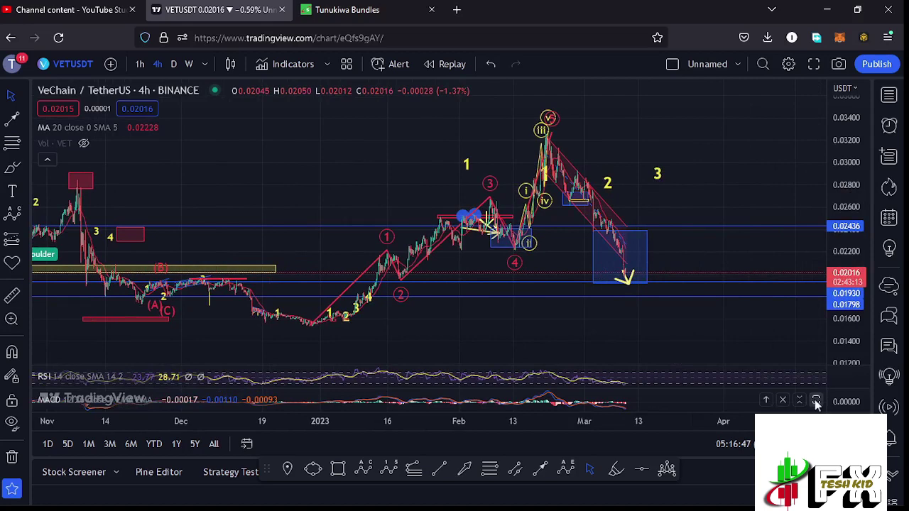
Maximize the MACD (12, 26, 9) pane to inspect recent bars, then restore it to small size
click(815, 400)
scroll(555, 313, up, 3)
scroll(547, 310, up, 5)
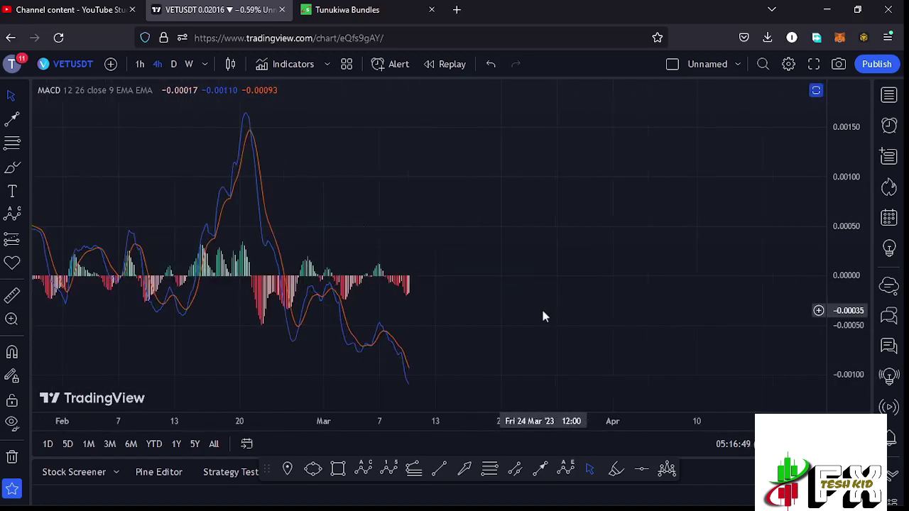
drag(342, 312, 653, 316)
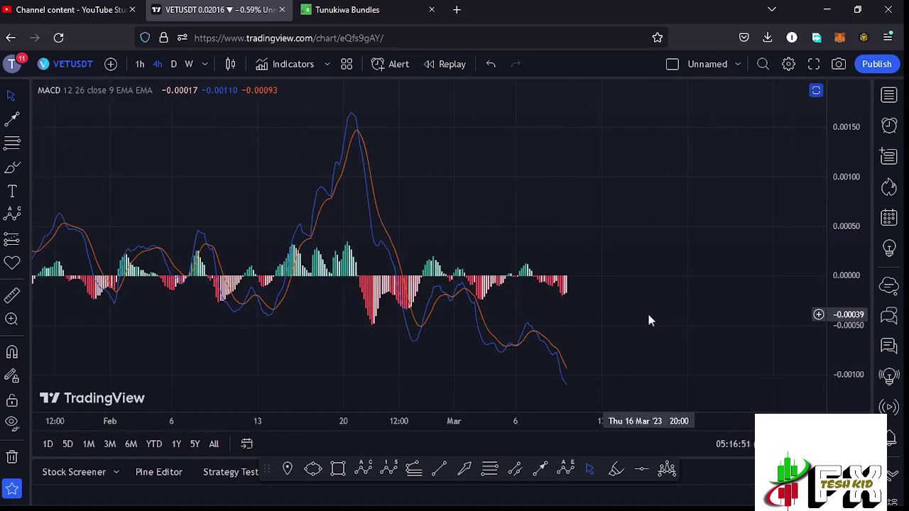
double_click(646, 311)
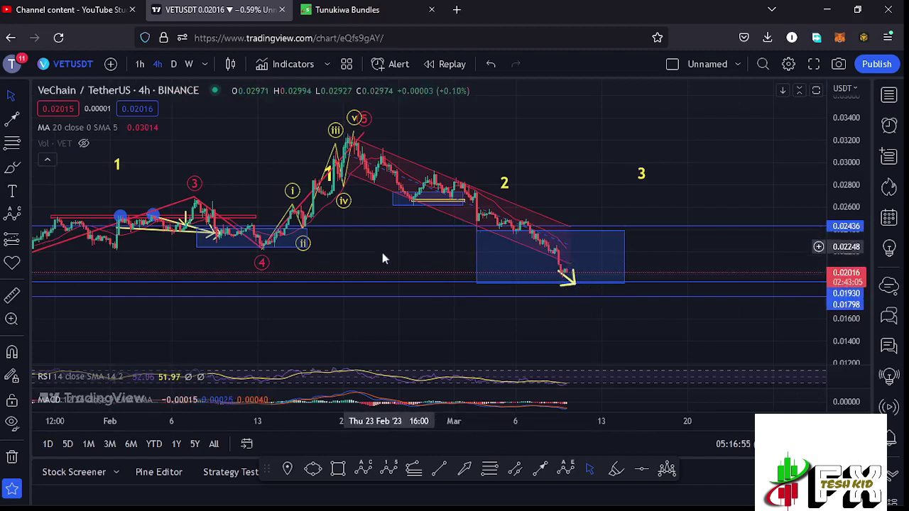
Switch VETUSDT to the daily timeframe and zoom out to the full history
click(174, 64)
scroll(351, 246, down, 5)
scroll(667, 219, down, 5)
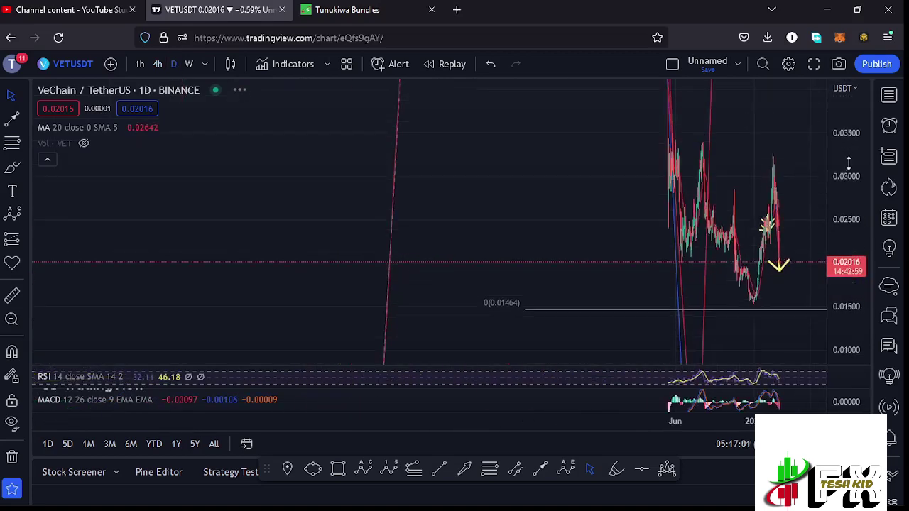
scroll(851, 164, down, 5)
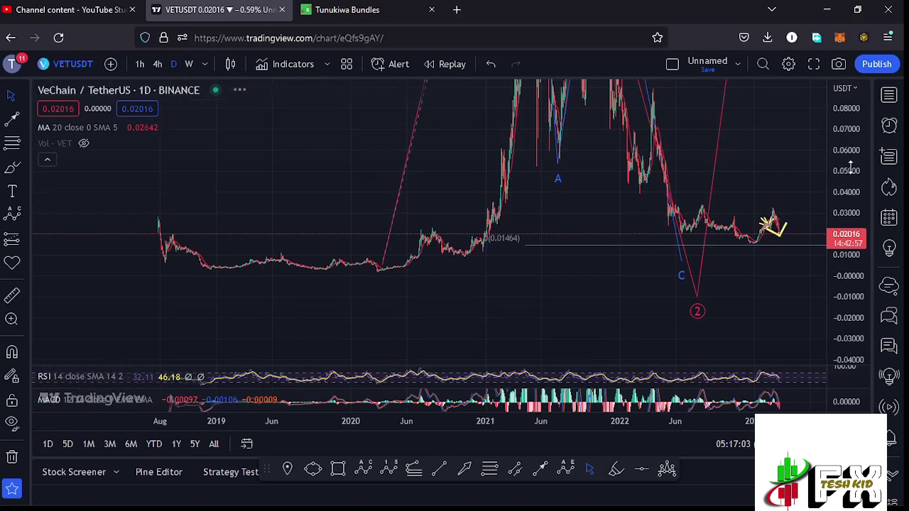
scroll(851, 167, down, 2)
drag(686, 183, 590, 268)
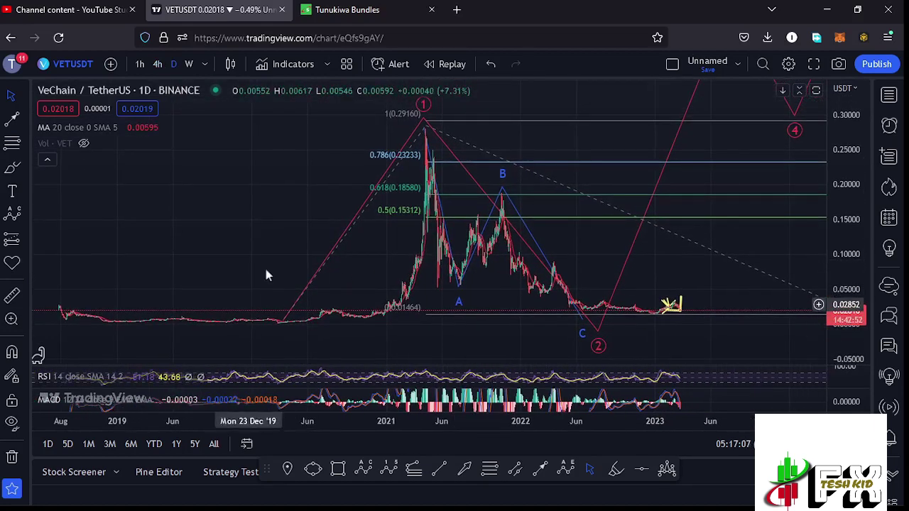
Hide the indicator panes and frame the 1–4 wave projection with Fibonacci levels up to 0.29160
click(816, 90)
scroll(859, 121, down, 3)
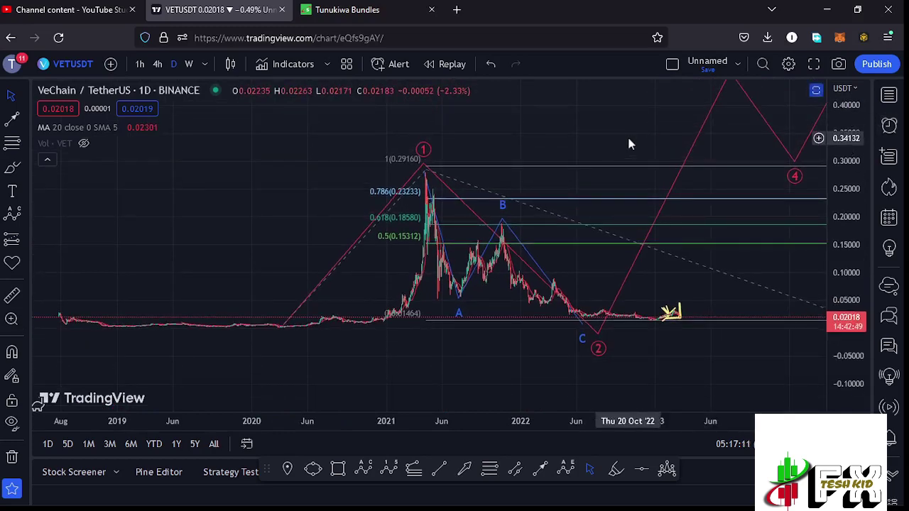
drag(604, 156, 585, 166)
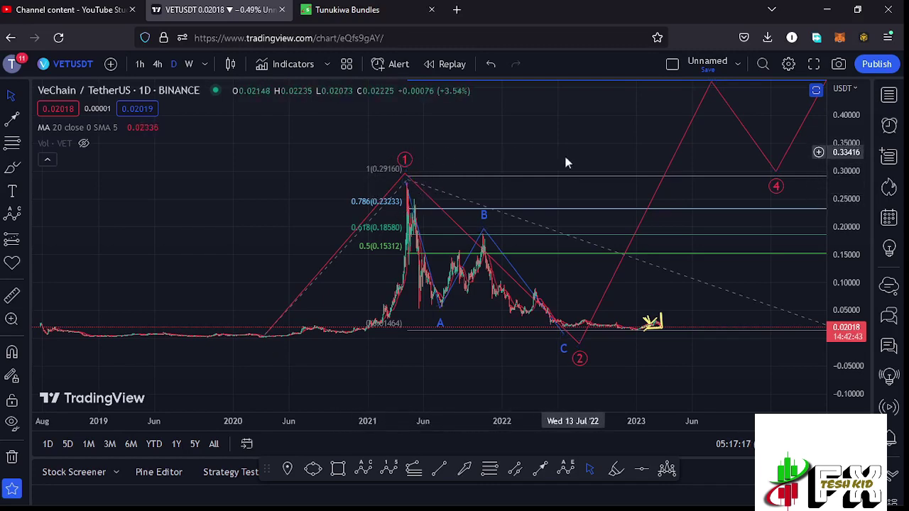
drag(568, 160, 535, 176)
scroll(375, 165, up, 2)
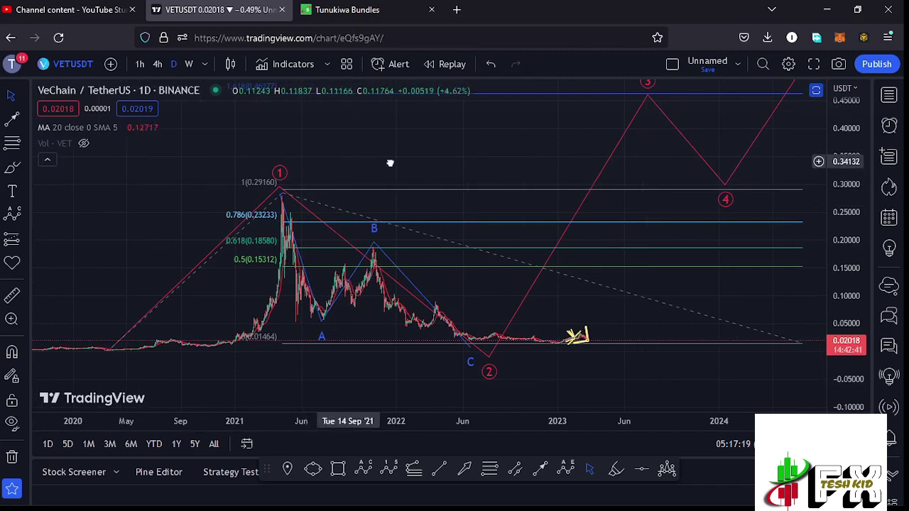
drag(371, 168, 429, 160)
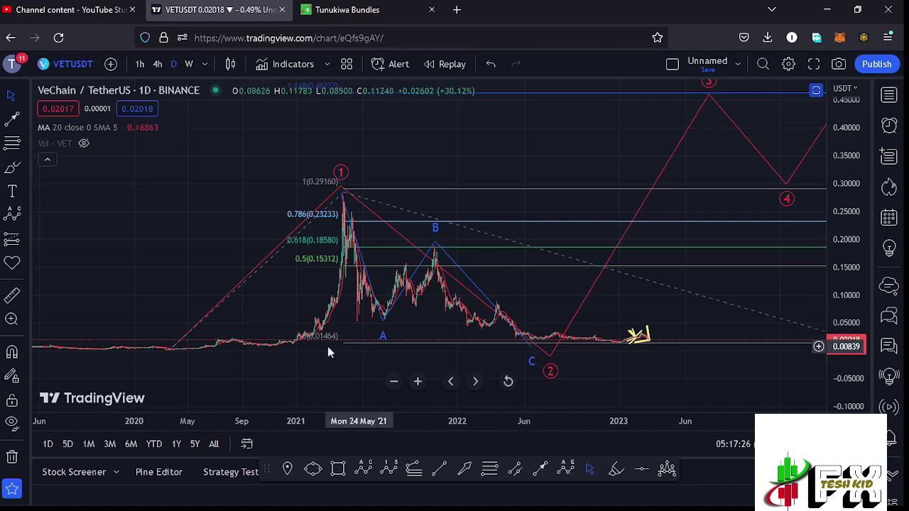
Pan the daily chart and compress the price scale until wave 5 above the 0.46277 1.618 level shows
drag(430, 334, 381, 329)
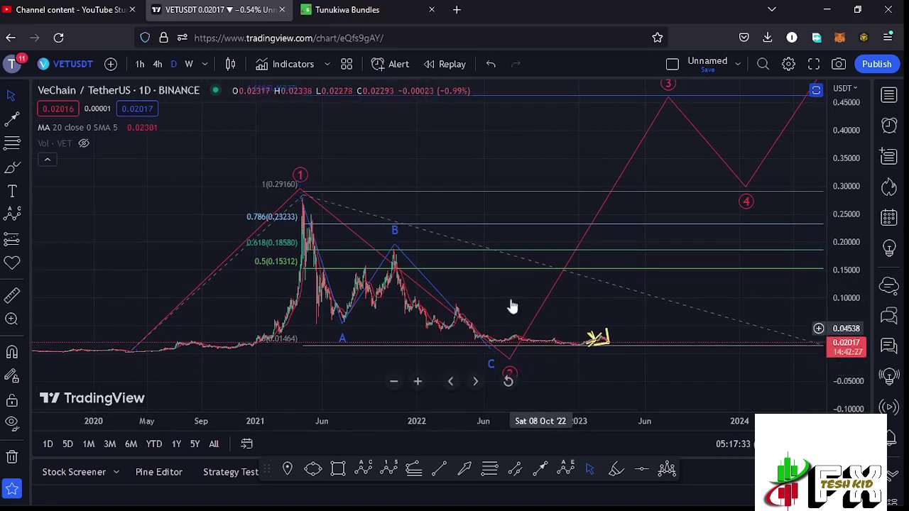
drag(514, 290, 473, 311)
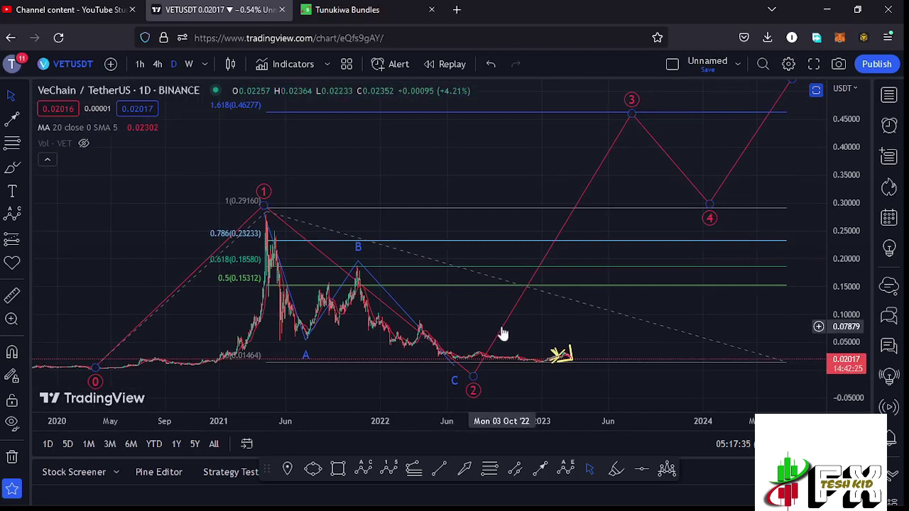
drag(849, 186, 849, 213)
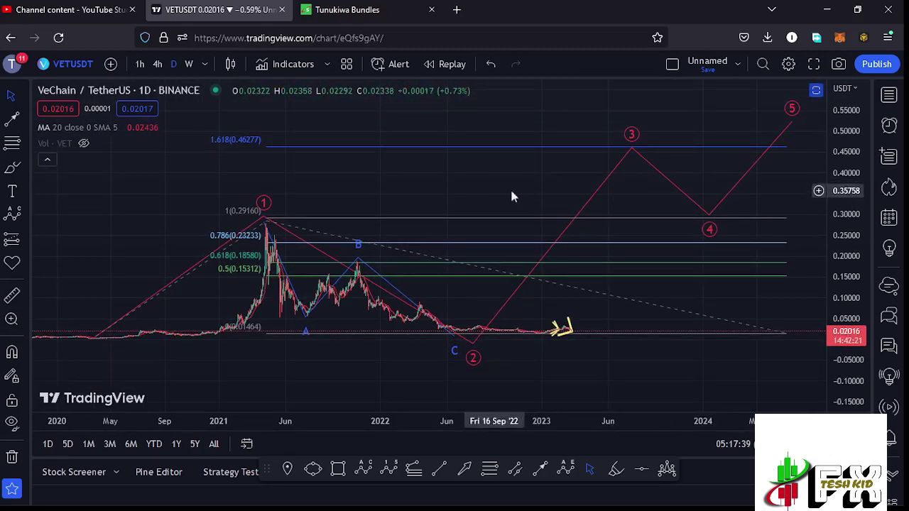